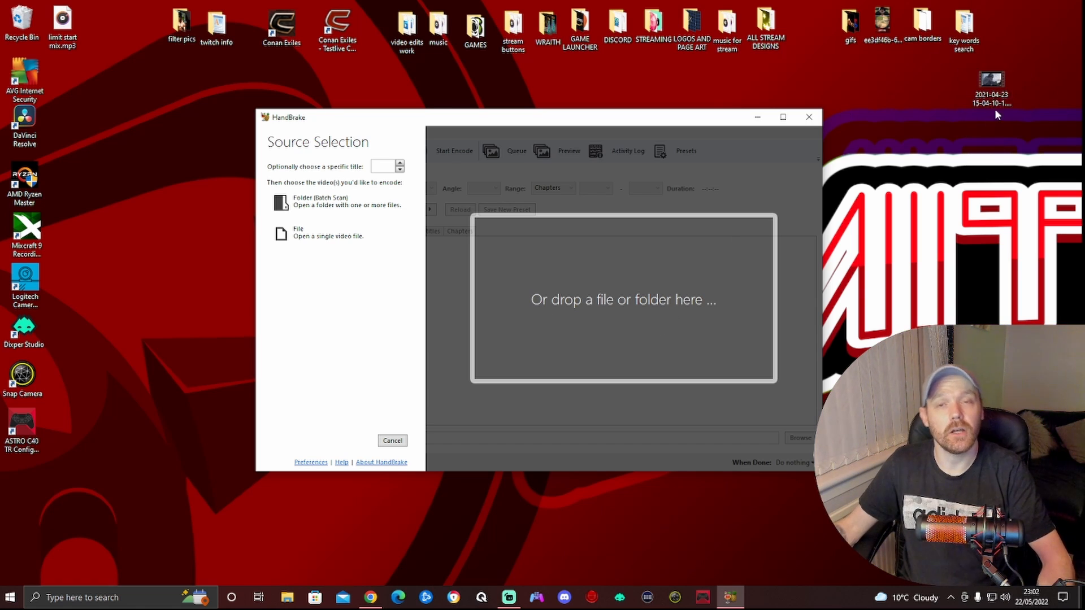
left_click_drag(991, 94, 685, 298)
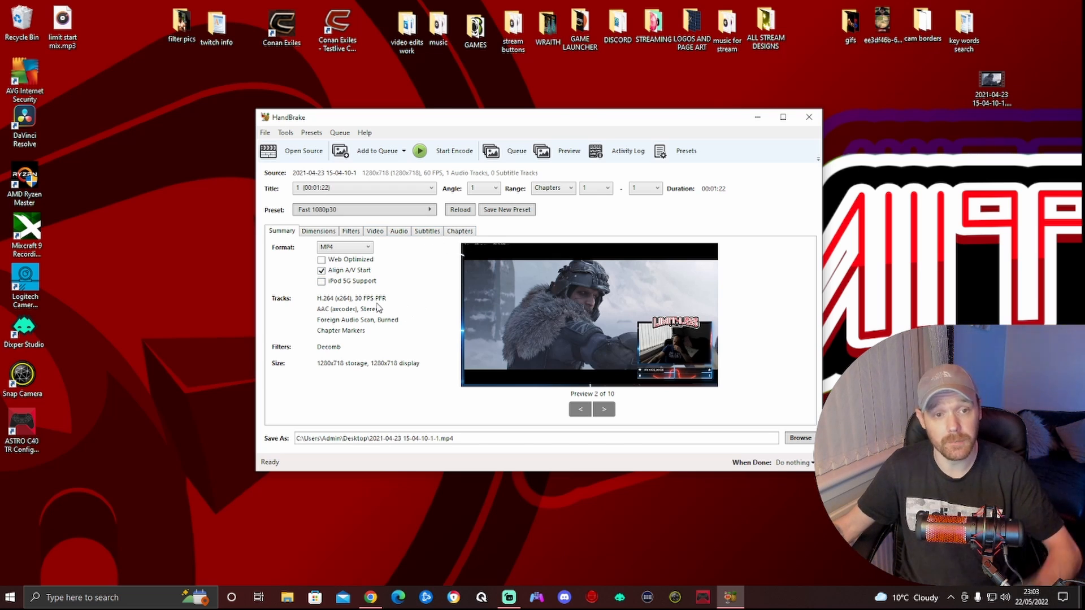
left_click(367, 249)
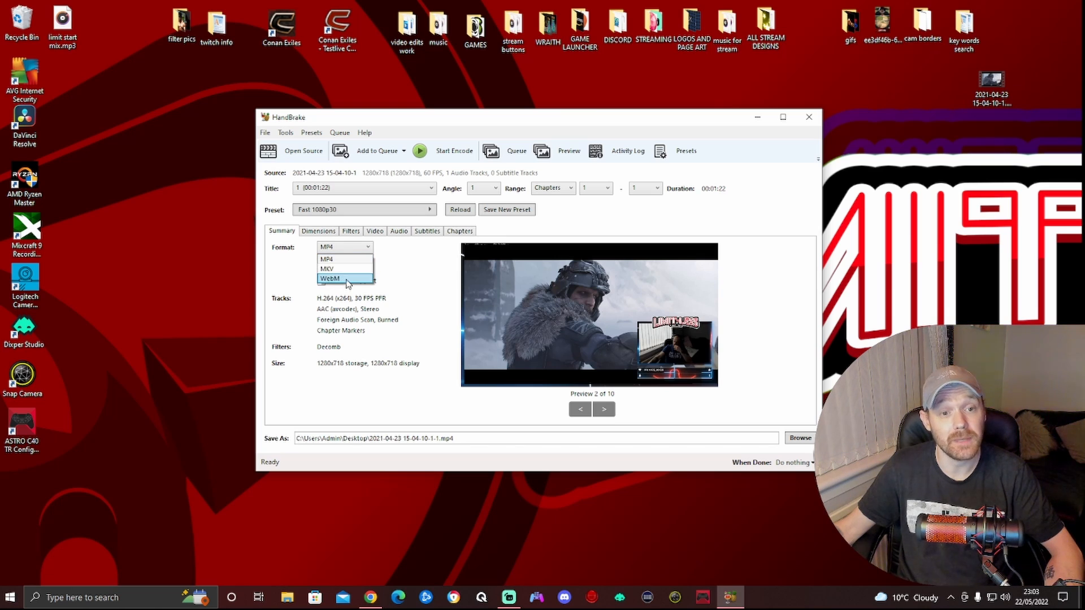
left_click(398, 309)
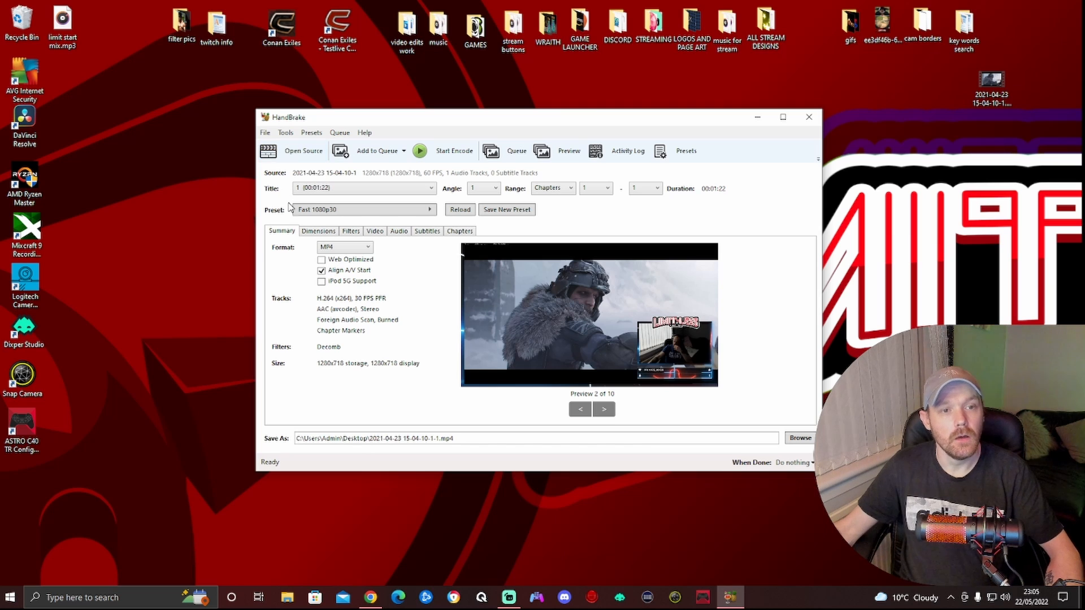
- Look through the General, Web and Production preset categories, keeping the Fast 1080p30 preset
left_click(428, 211)
mouse_move(470, 213)
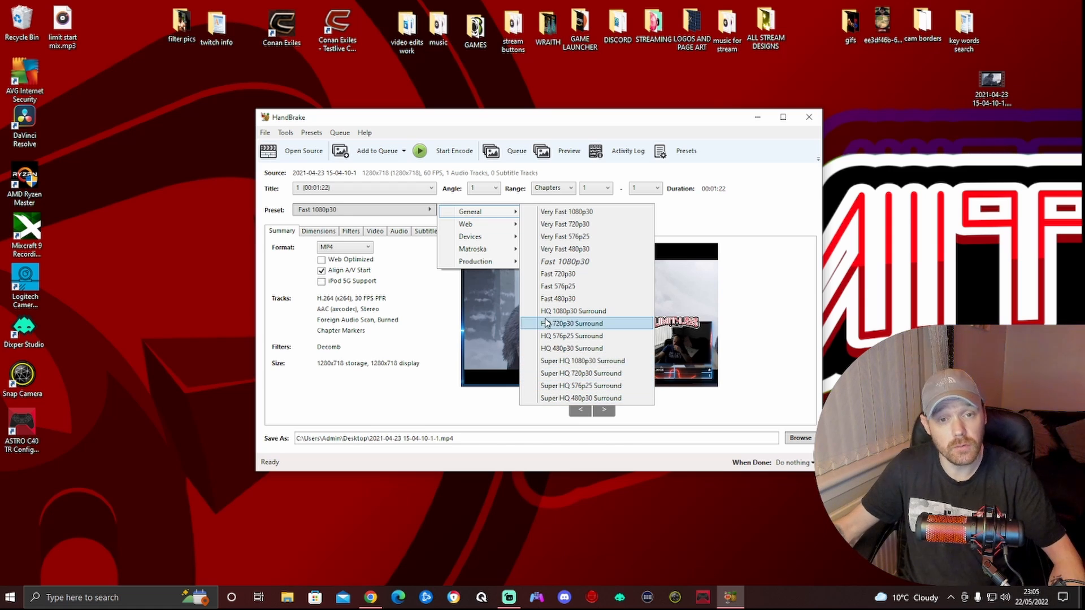
mouse_move(489, 229)
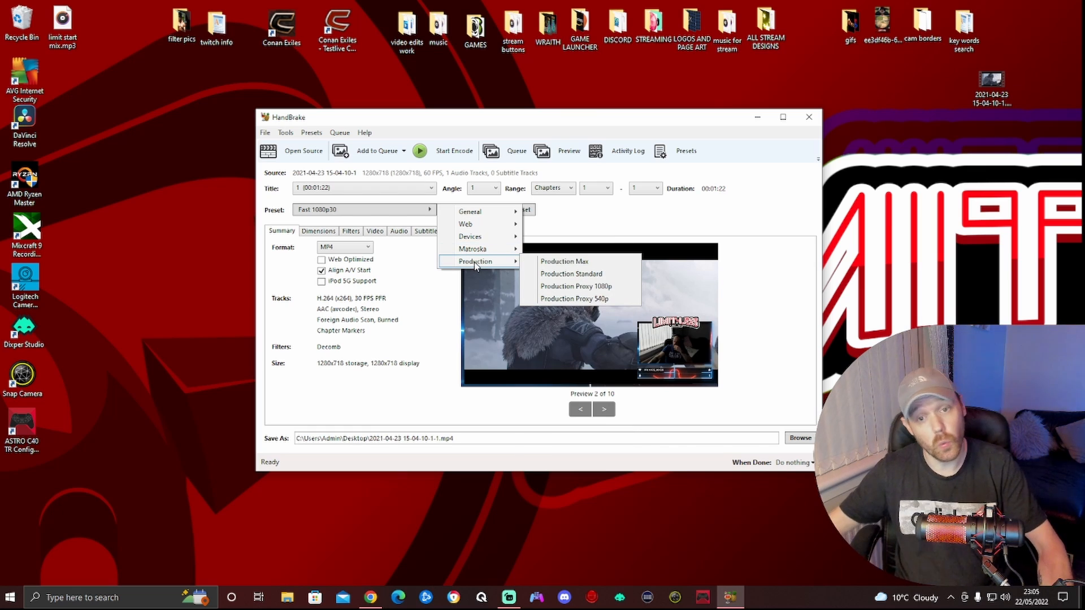
left_click(564, 242)
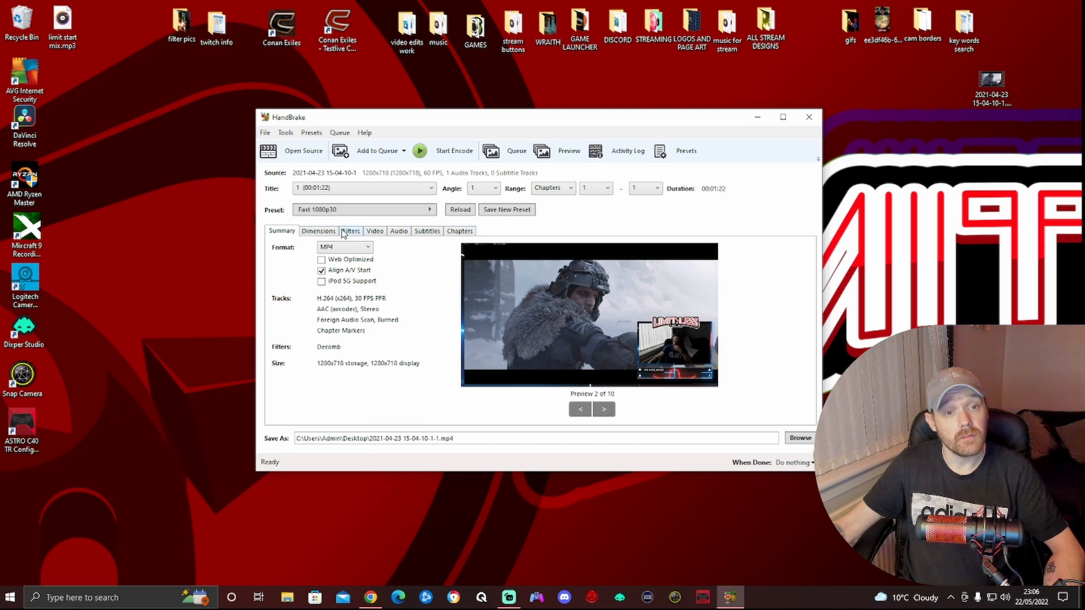
- Review the video's dimension and cropping settings and its filters, including the rotation options
left_click(324, 233)
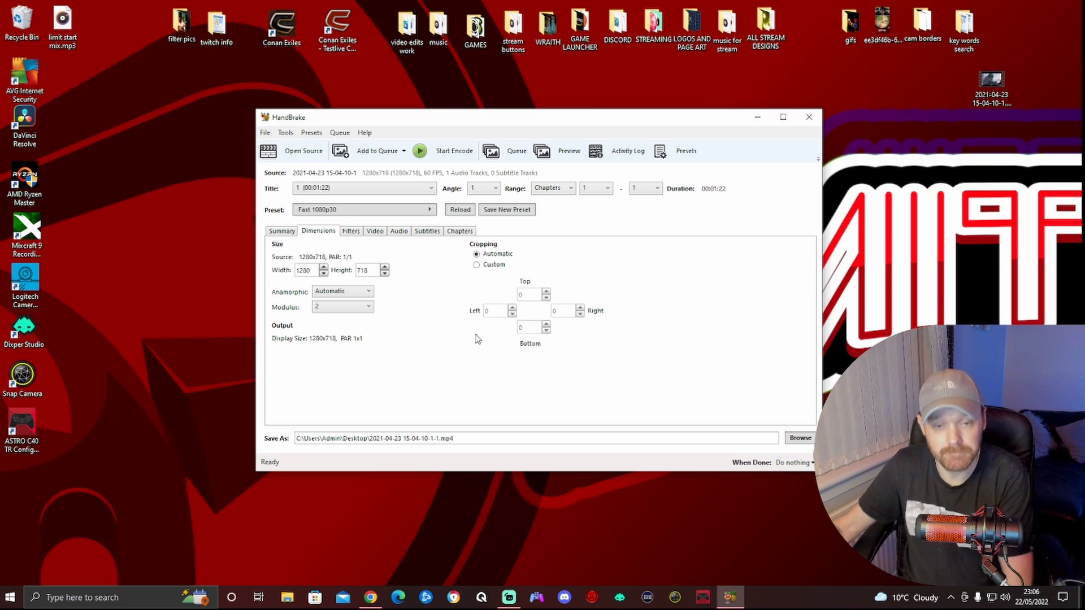
left_click(352, 231)
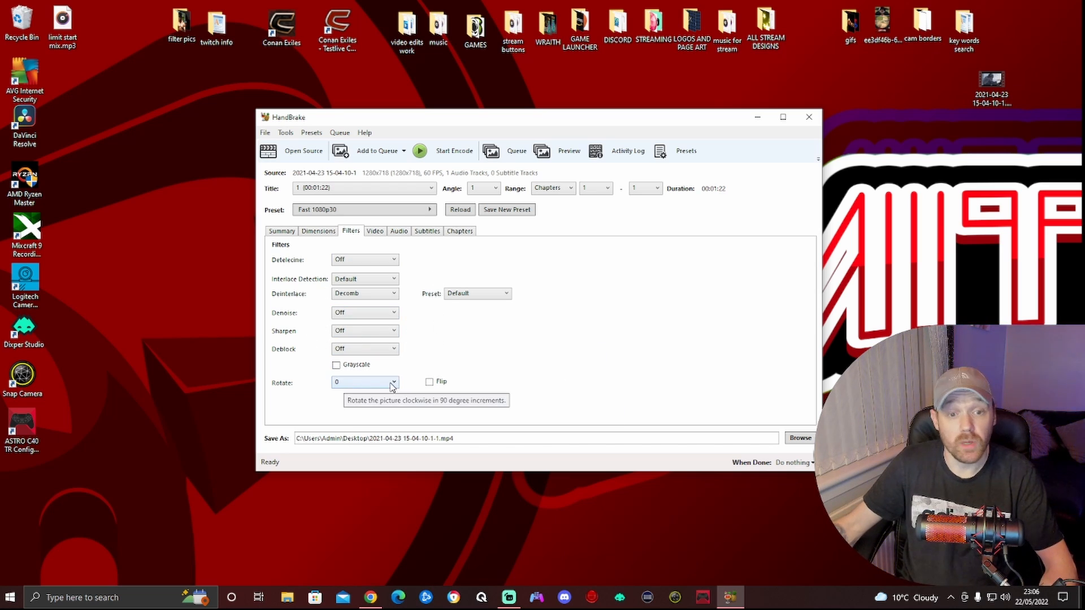
left_click(392, 383)
left_click(392, 384)
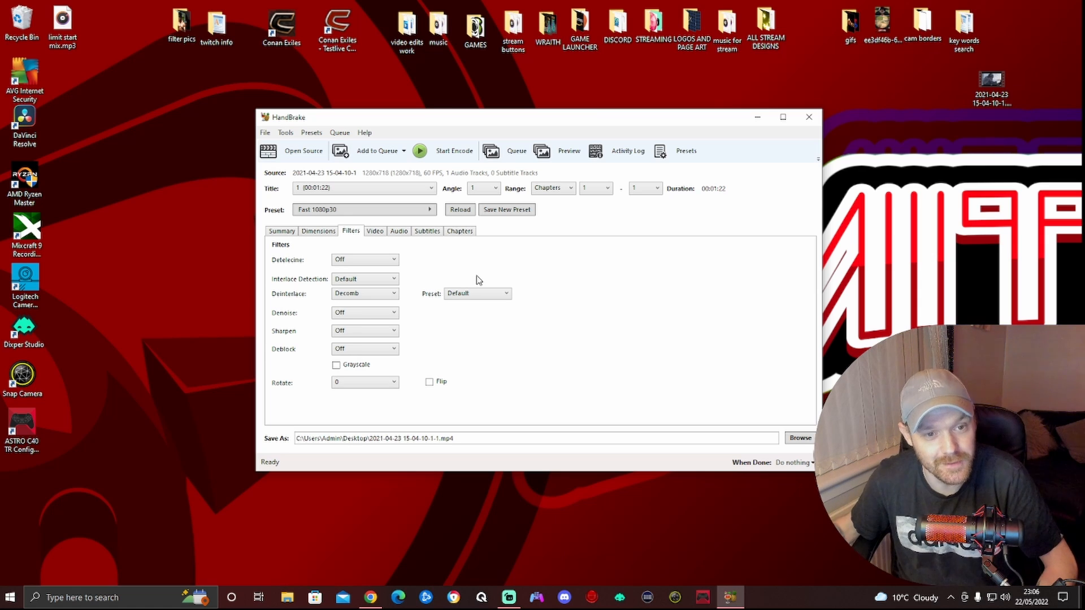
- Set the video framerate to 60 FPS with Constant Framerate and the constant quality to RF 0, keeping the H.264 (x264) codec
left_click(375, 230)
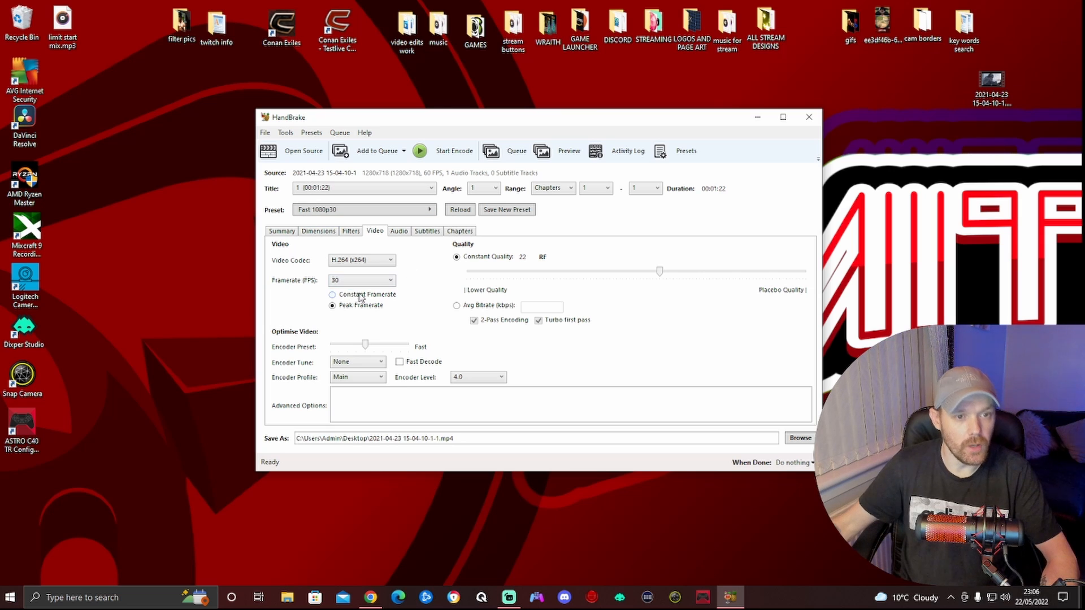
left_click(390, 262)
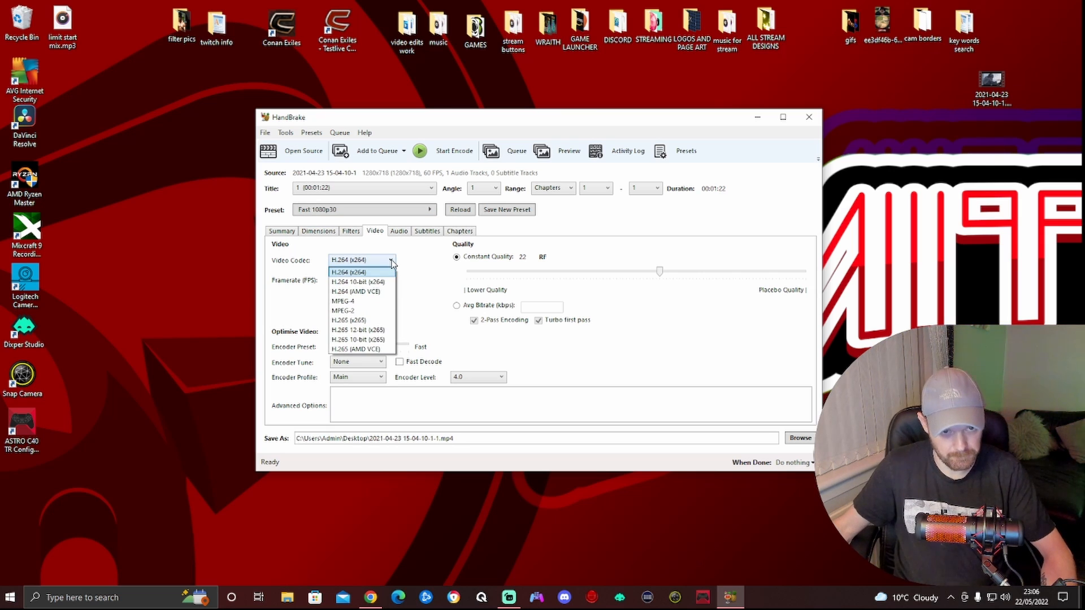
left_click(392, 262)
left_click(392, 282)
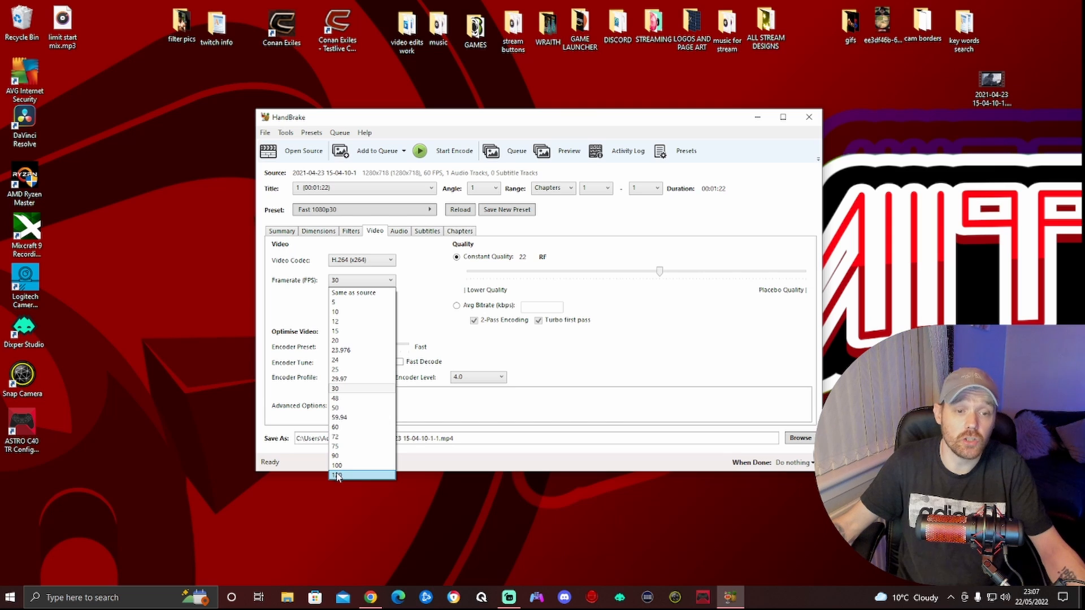
left_click(355, 427)
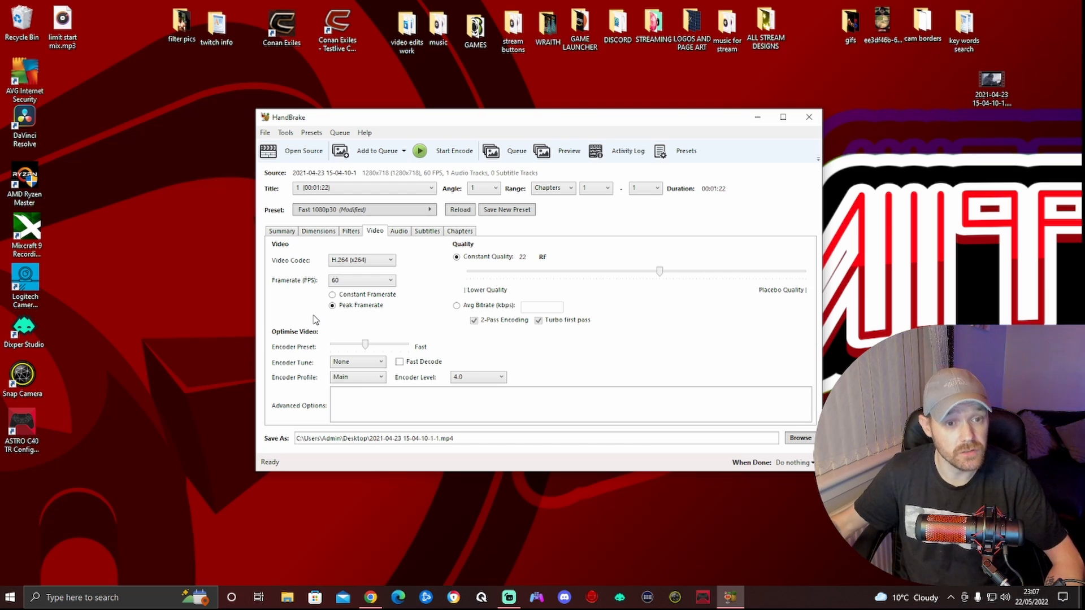
left_click(333, 294)
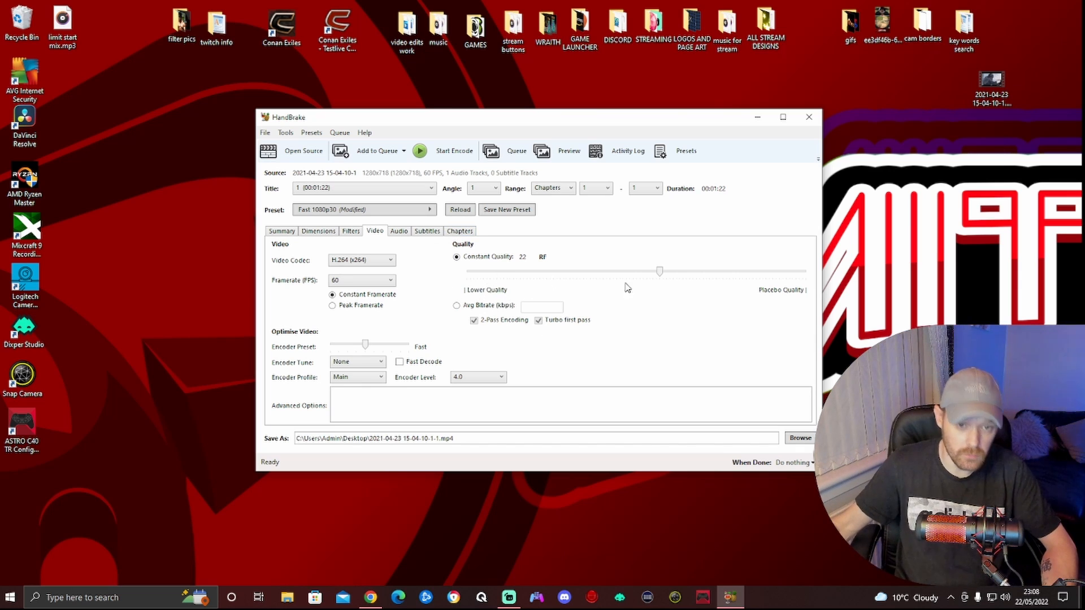
left_click_drag(660, 272, 425, 281)
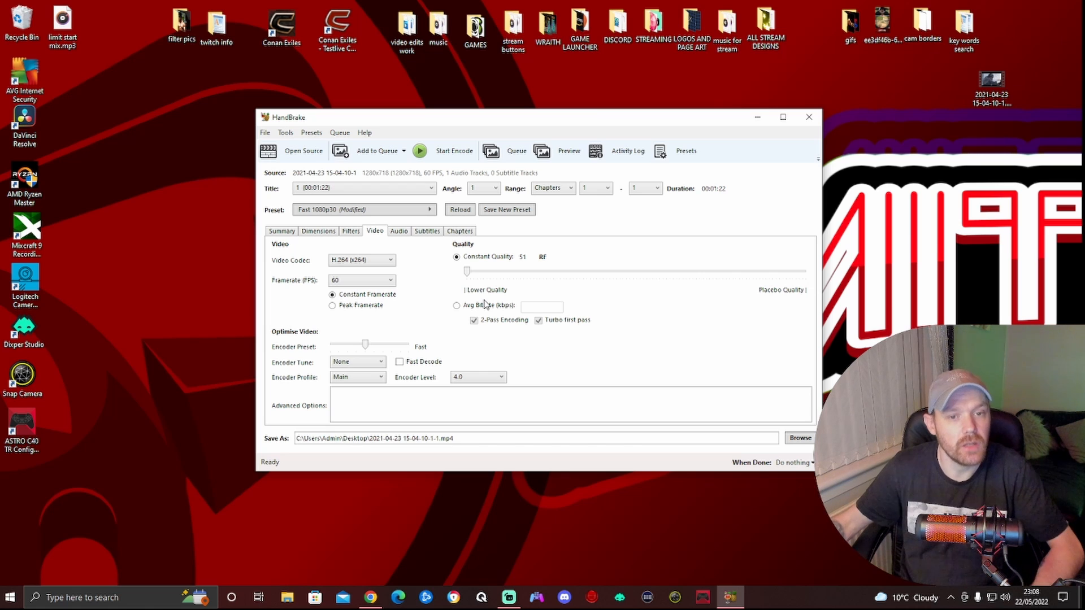
left_click_drag(467, 272, 884, 250)
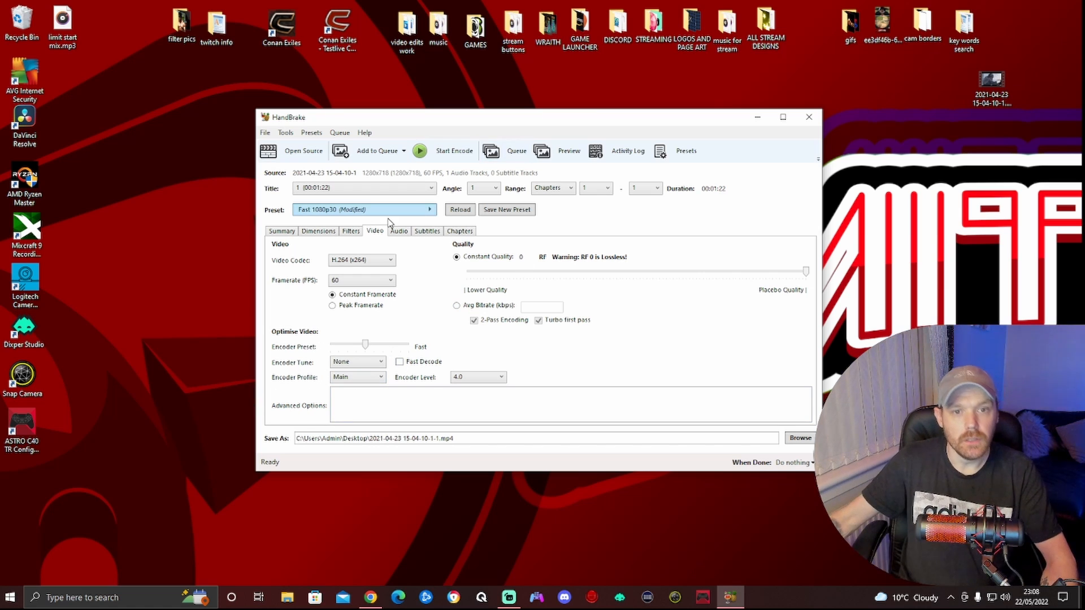
- Review the audio track's mixdown and codec choices, keeping Stereo and AAC (avcodec)
left_click(400, 231)
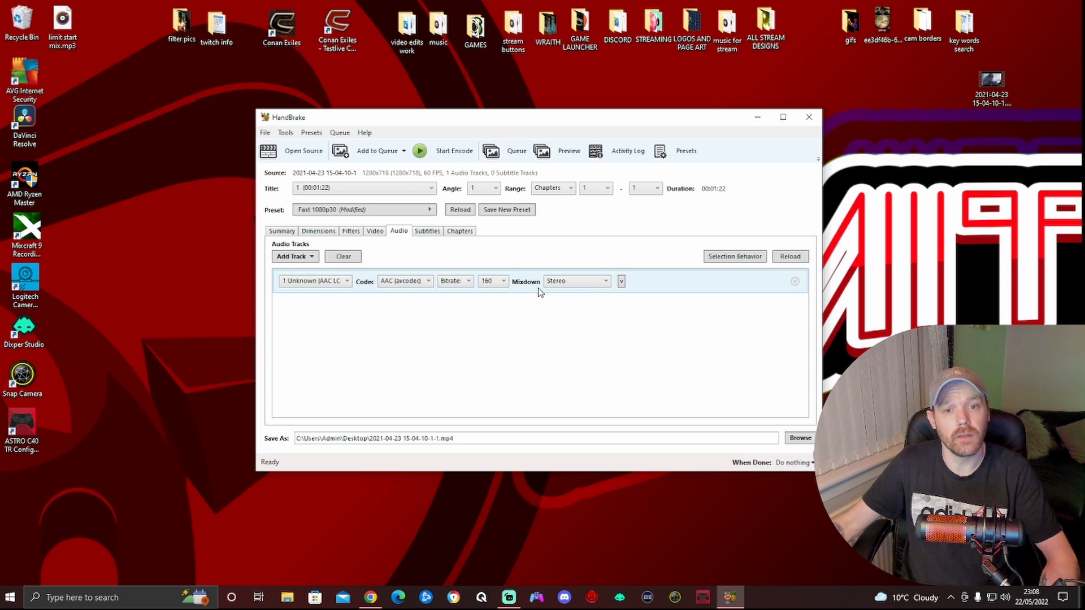
left_click(571, 284)
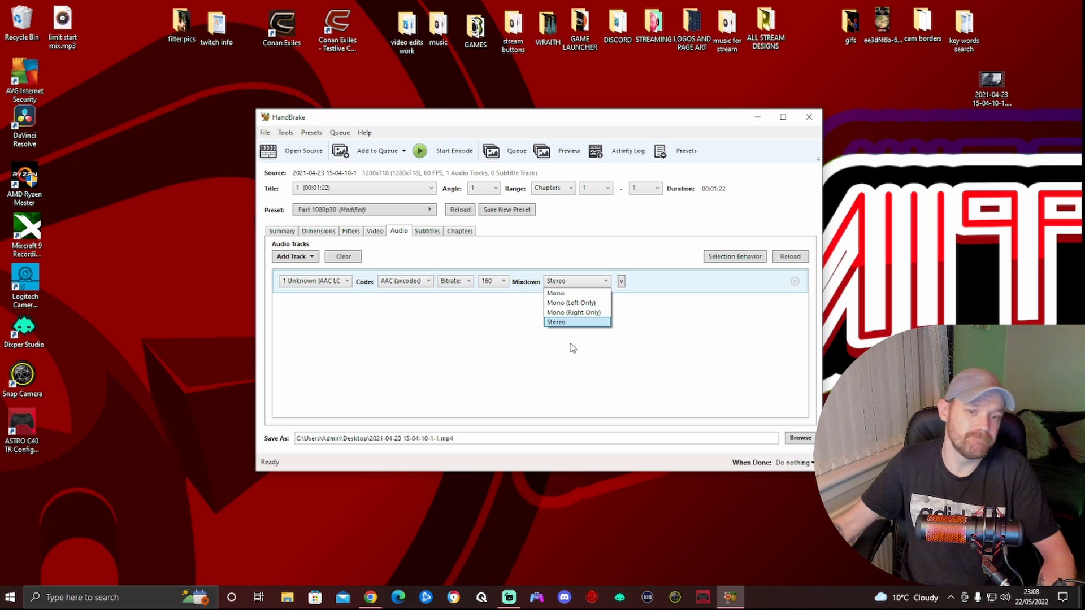
left_click(571, 323)
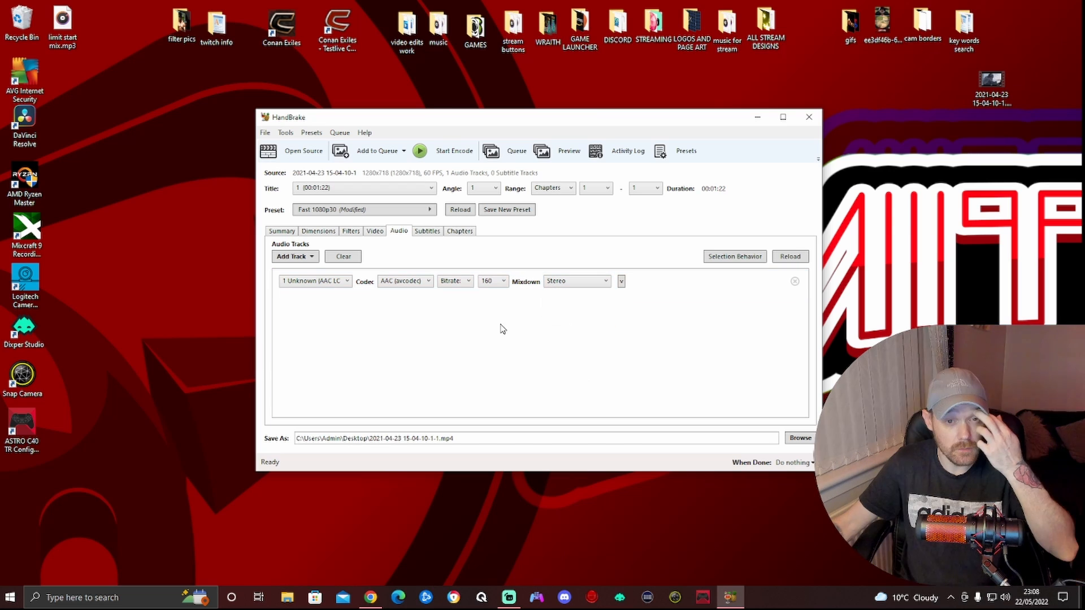
left_click(426, 283)
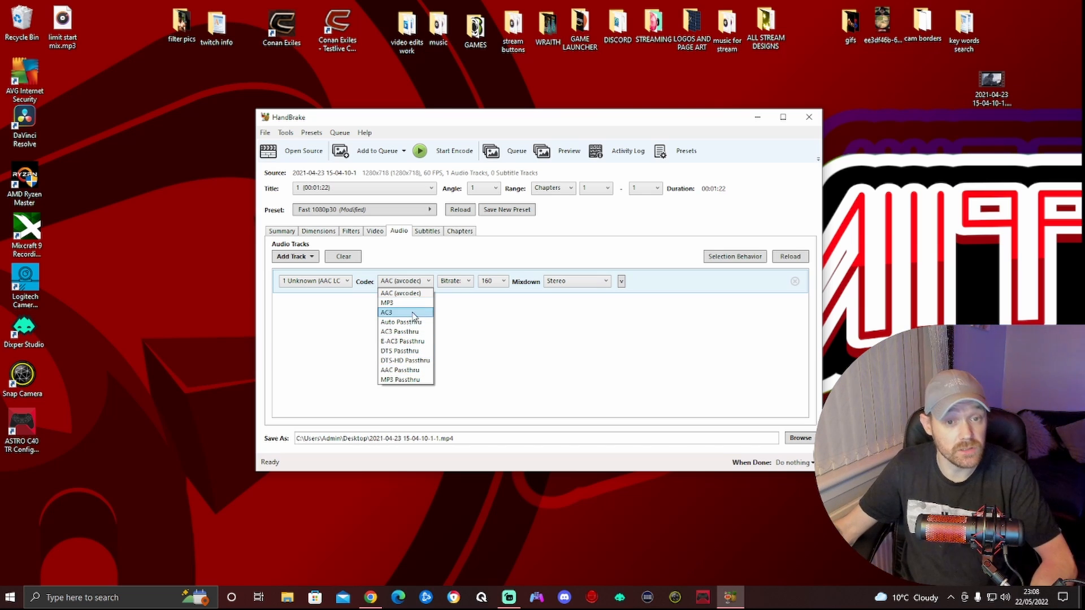
left_click(471, 281)
- Try the Quality mode for the audio track and switch it back to Bitrate
left_click(466, 284)
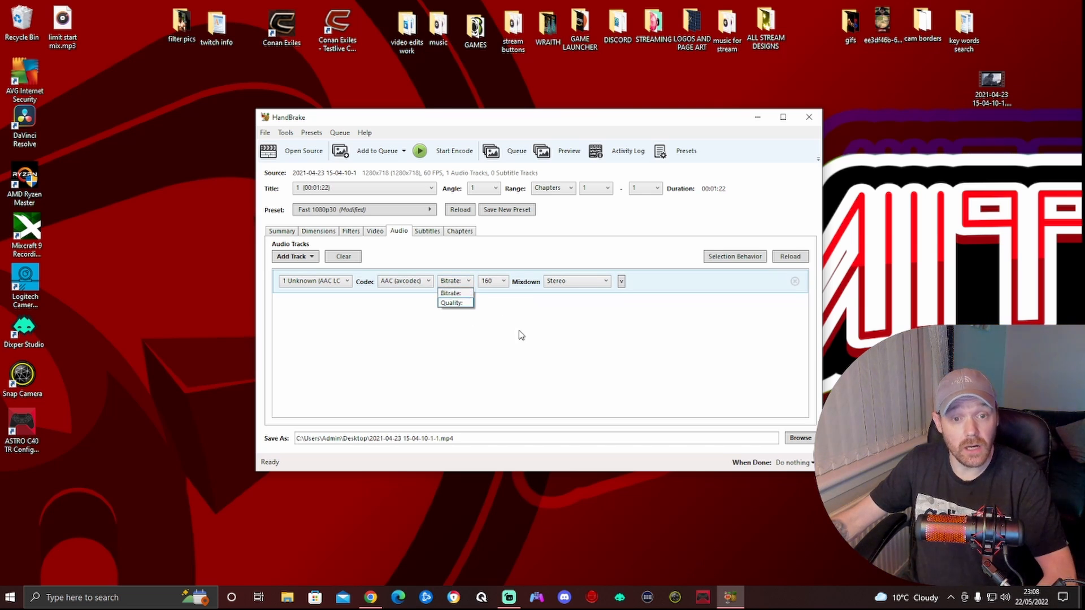
left_click(463, 303)
left_click(461, 284)
left_click(457, 294)
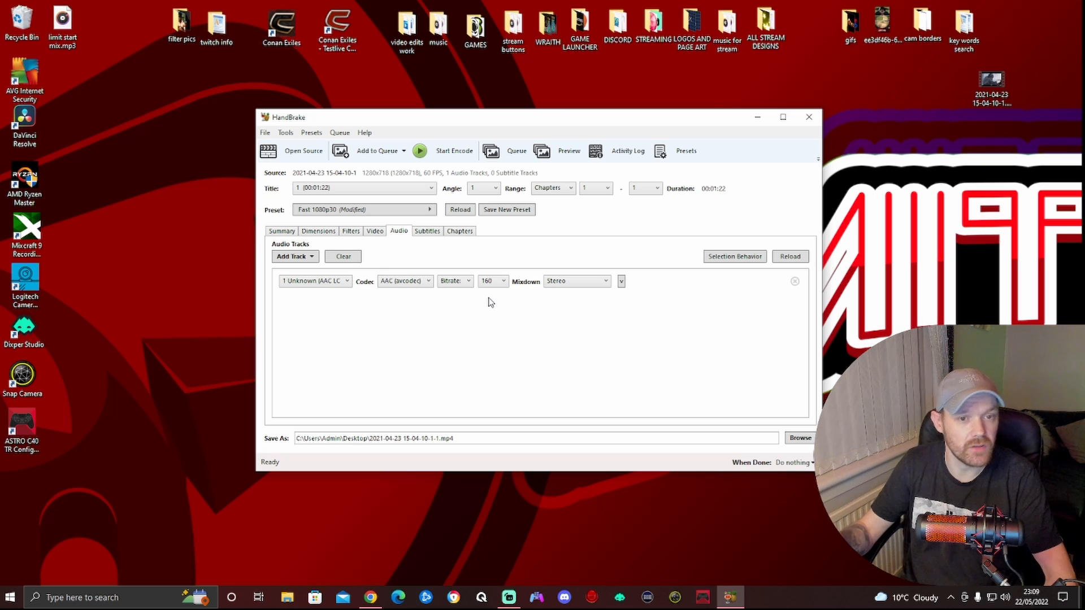
- Review the subtitle track and chapter settings
left_click(427, 230)
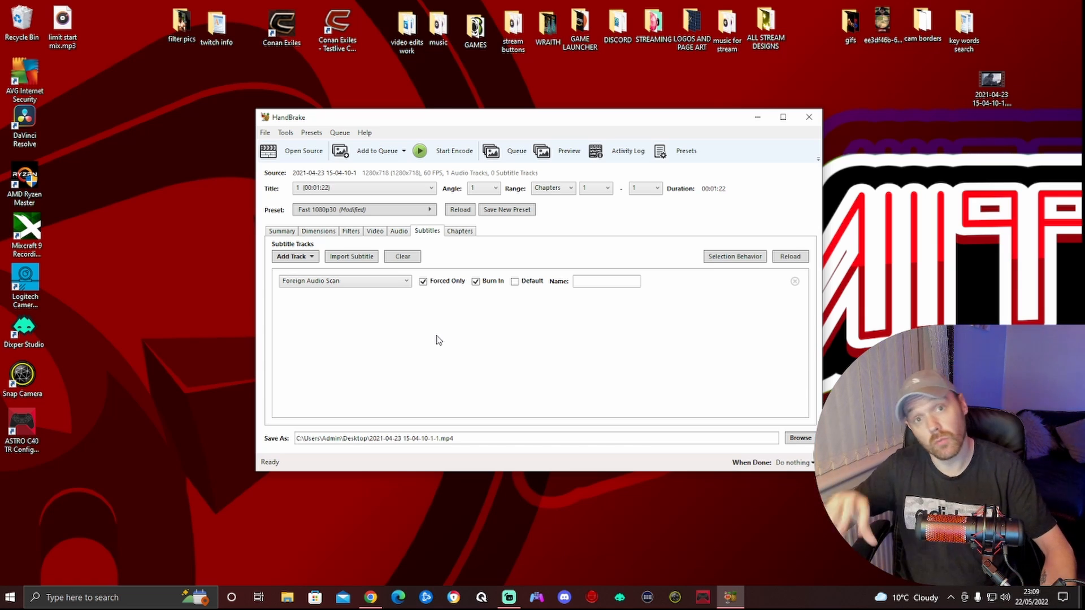
left_click(460, 230)
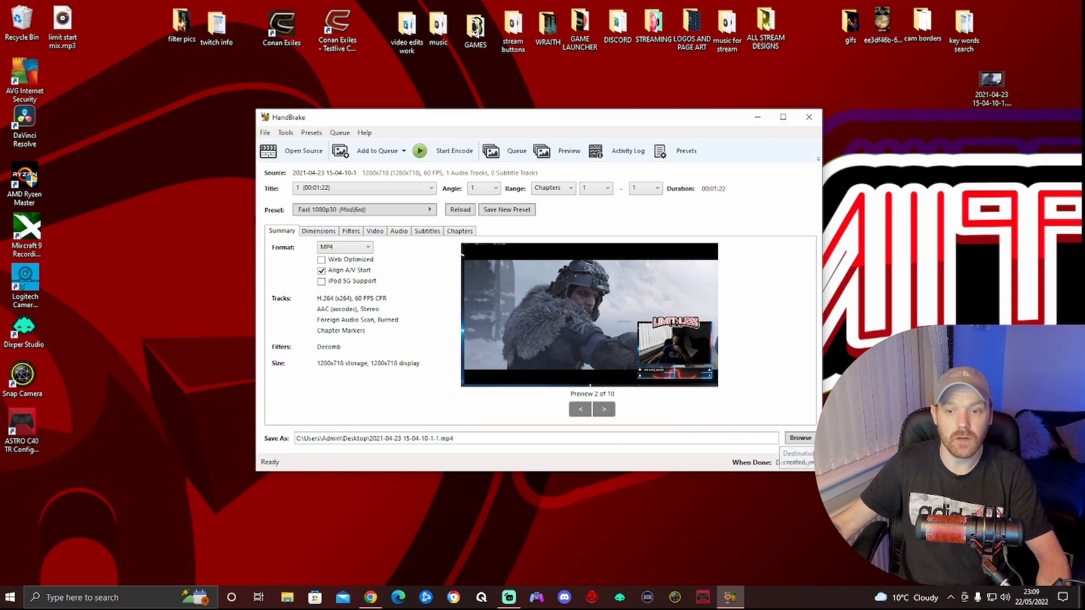
left_click(800, 439)
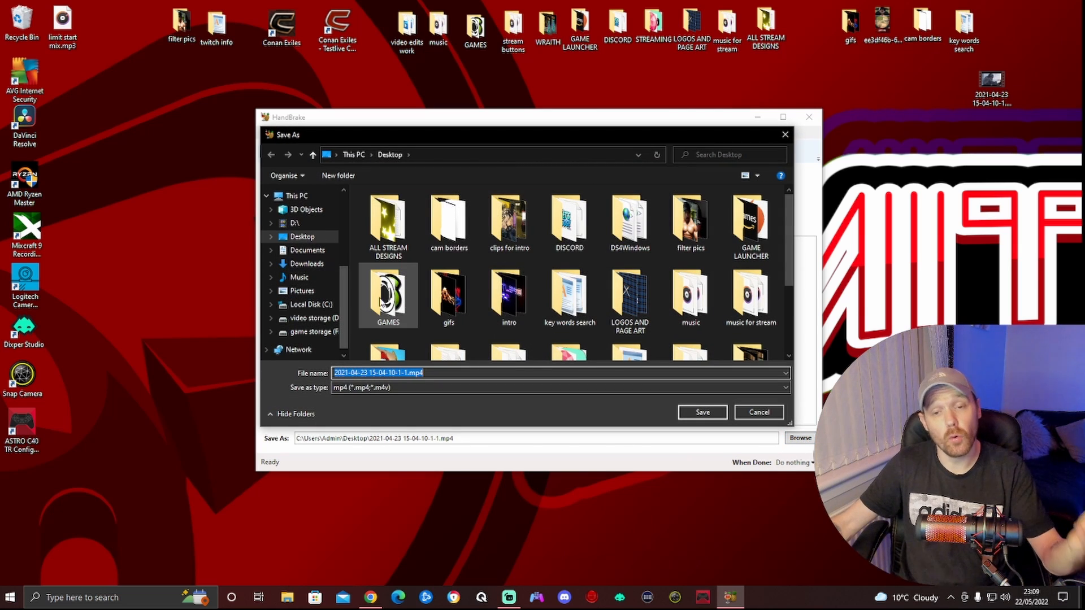
left_click(300, 238)
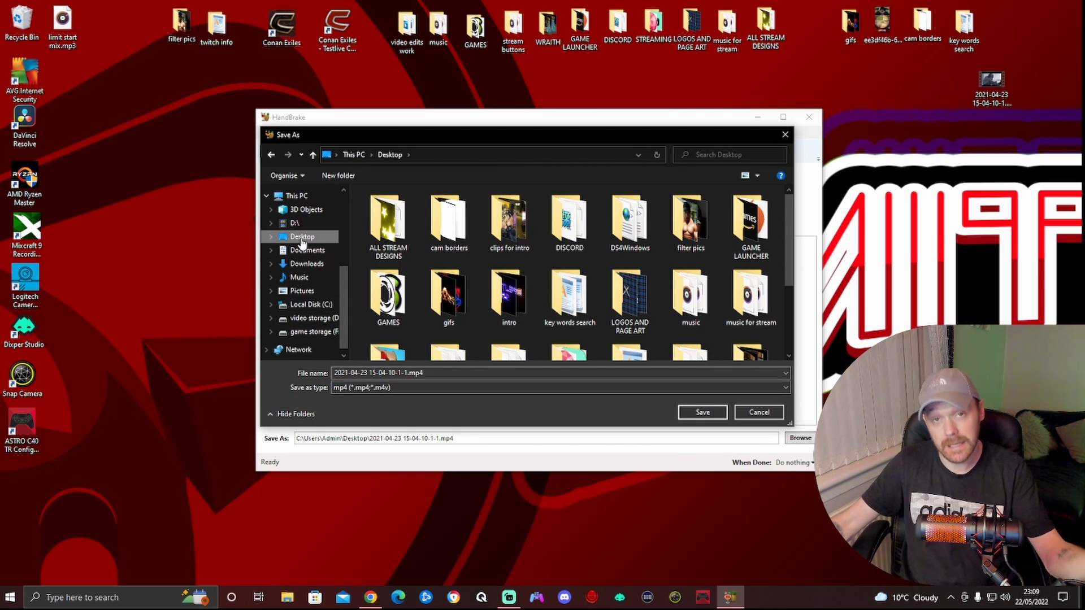
left_click(701, 416)
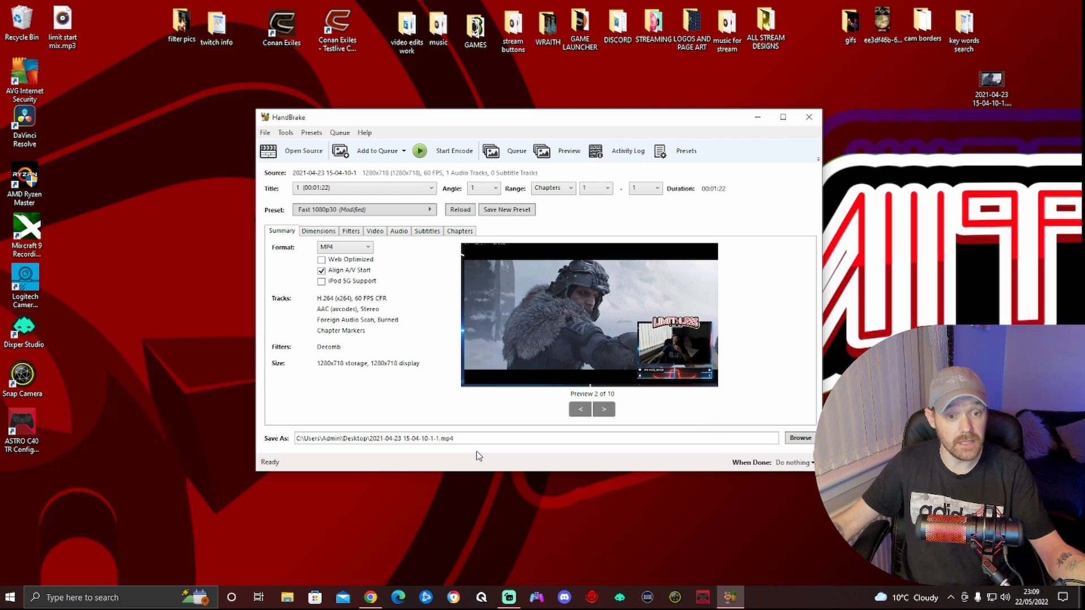
left_click(441, 152)
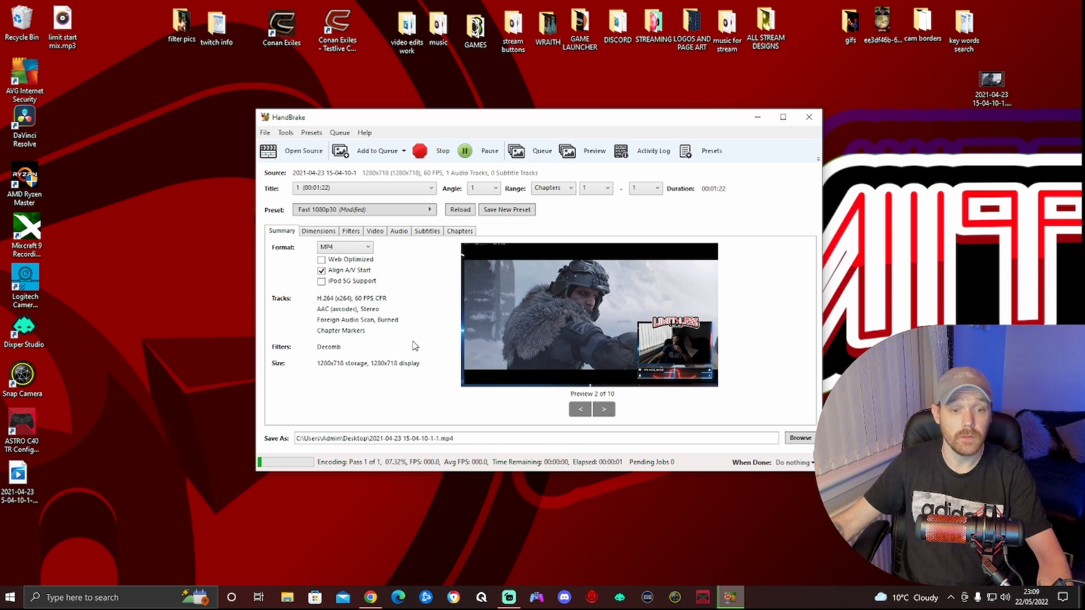